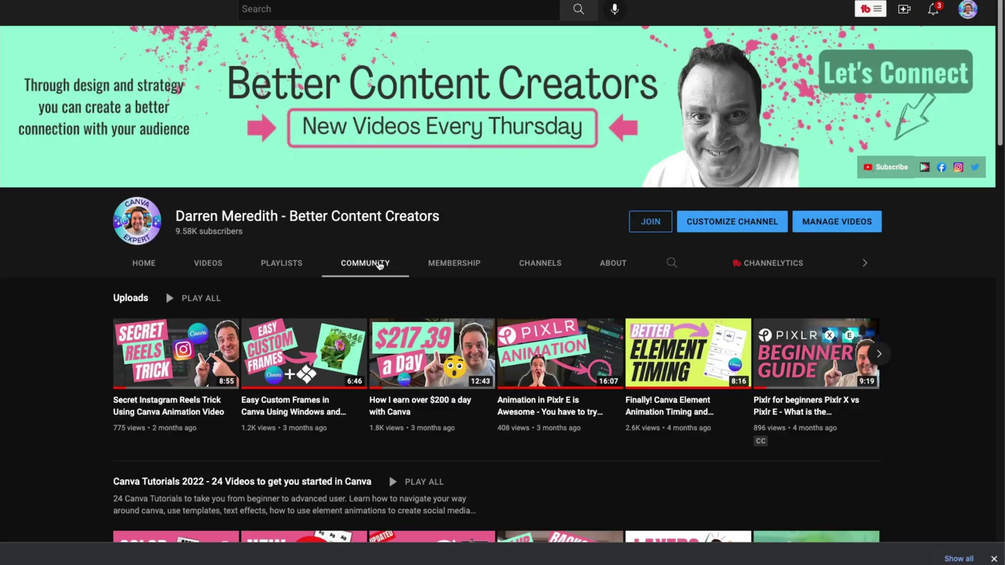
Open the YouTube channel's Community tab with its post composer and Canva shortcuts post
{"action": "left_click", "coordinate": [380, 265]}
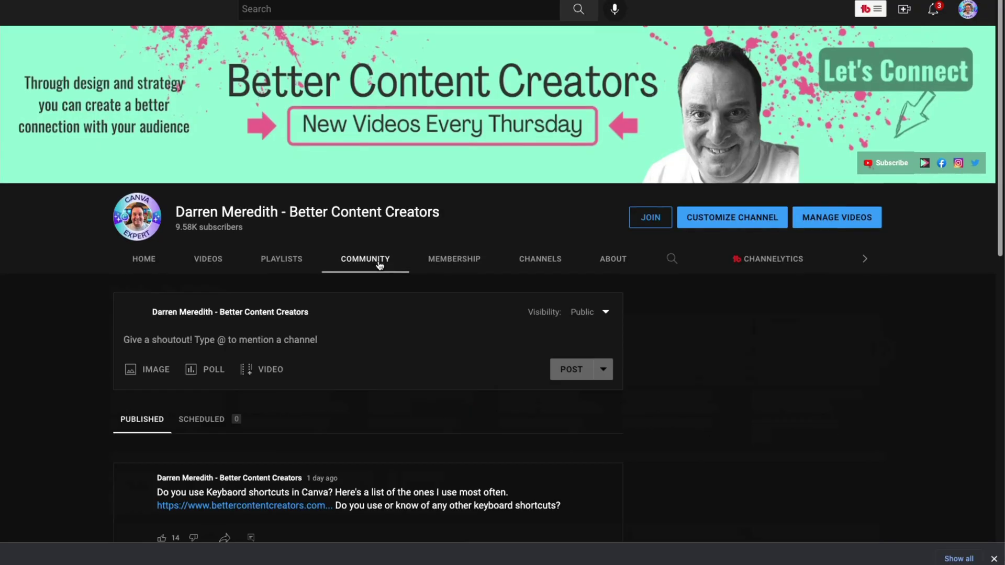
Scroll down through the channel's community posts
{"action": "scroll", "coordinate": [378, 264], "scroll_direction": "down", "scroll_amount": 4}
{"action": "scroll", "coordinate": [378, 260], "scroll_direction": "down", "scroll_amount": 4}
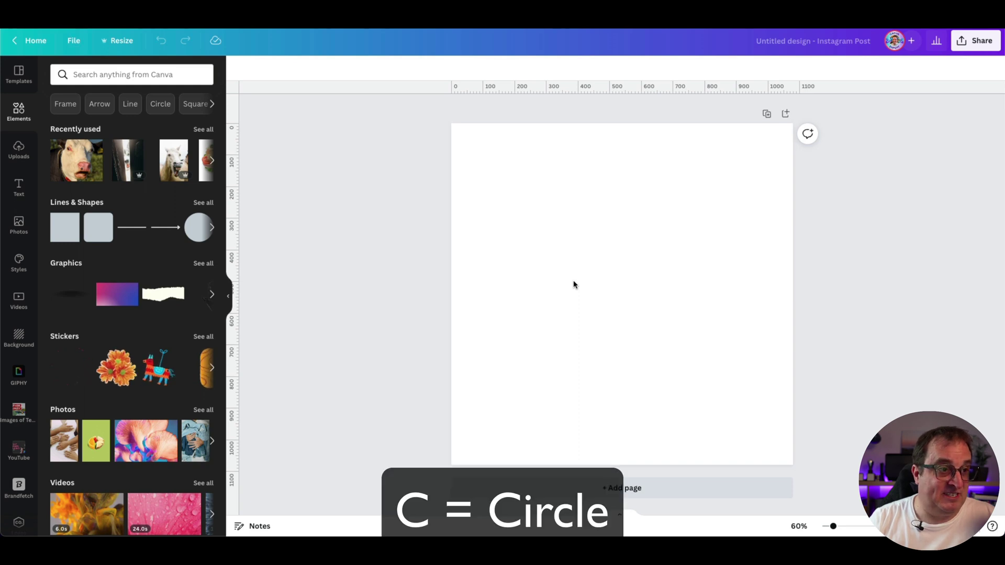
Add a circle with C and move it to the page's upper left
{"action": "key", "text": "c"}
{"action": "left_click", "coordinate": [527, 250]}
{"action": "left_click_drag", "start_coordinate": [633, 287], "coordinate": [541, 190]}
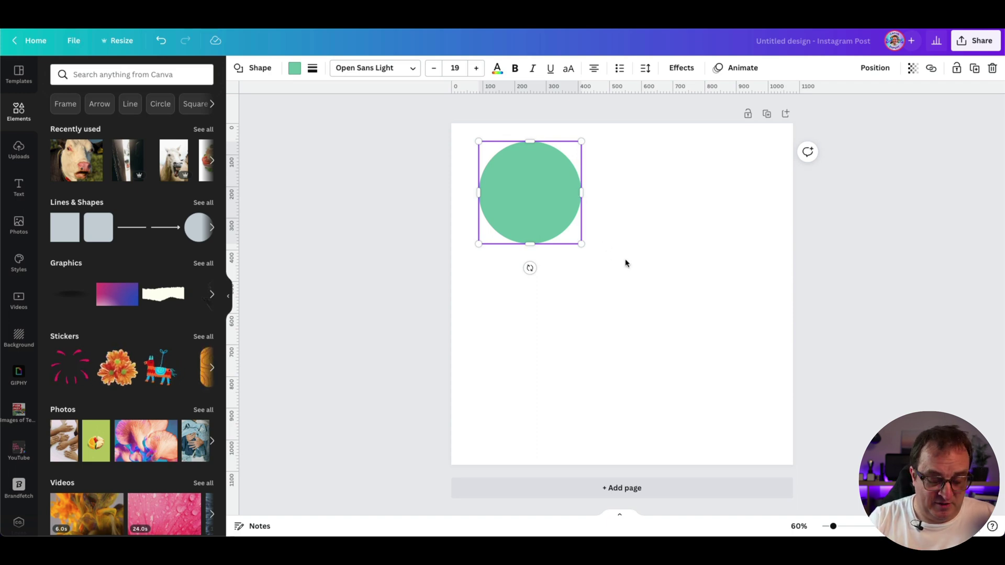
Add a square with R, place it top-right, and widen it into a rectangle level with the circle
{"action": "key", "text": "r"}
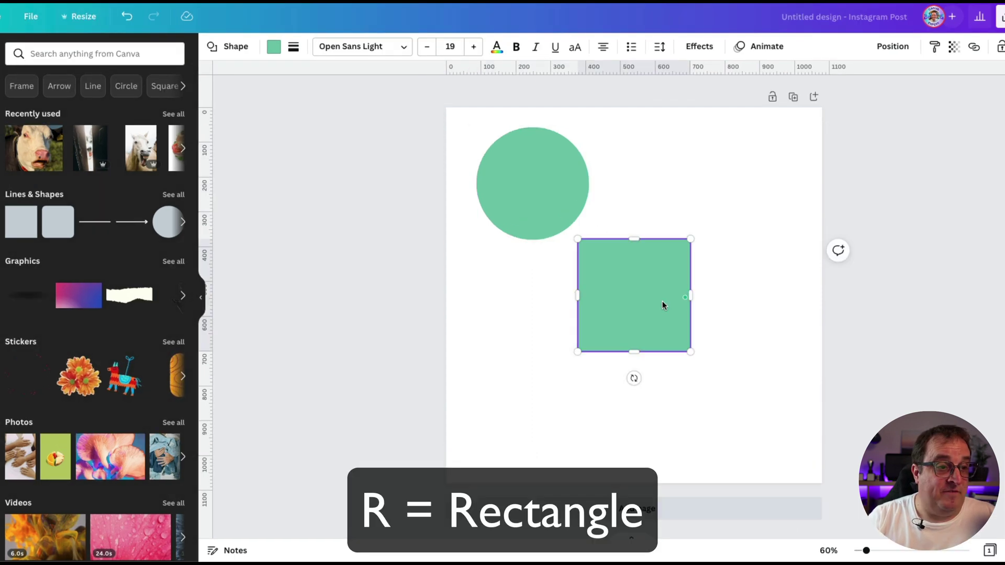
{"action": "left_click", "coordinate": [673, 313]}
{"action": "left_click_drag", "start_coordinate": [647, 294], "coordinate": [733, 209]}
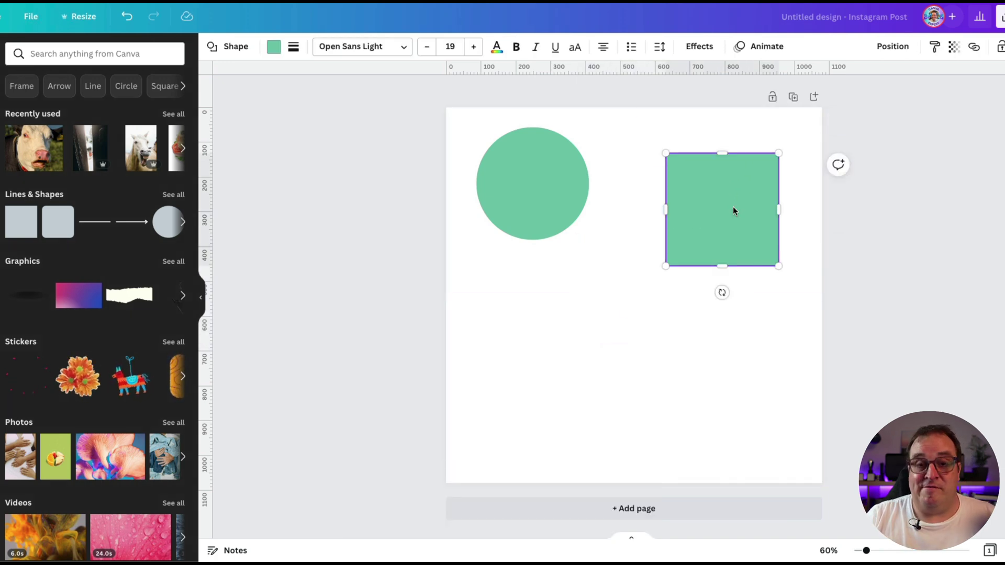
{"action": "left_click_drag", "start_coordinate": [666, 209], "coordinate": [616, 209]}
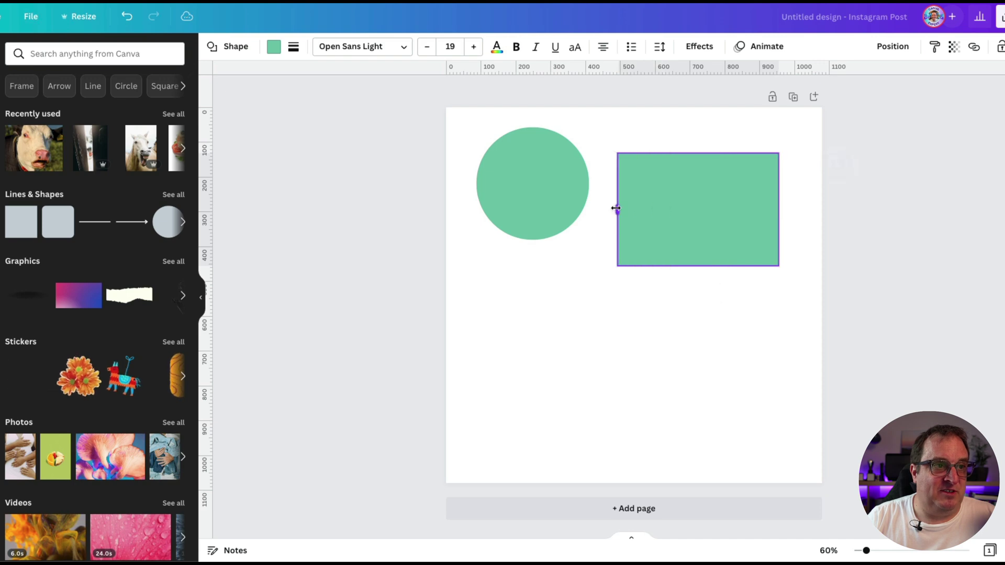
{"action": "left_click_drag", "start_coordinate": [721, 215], "coordinate": [717, 193]}
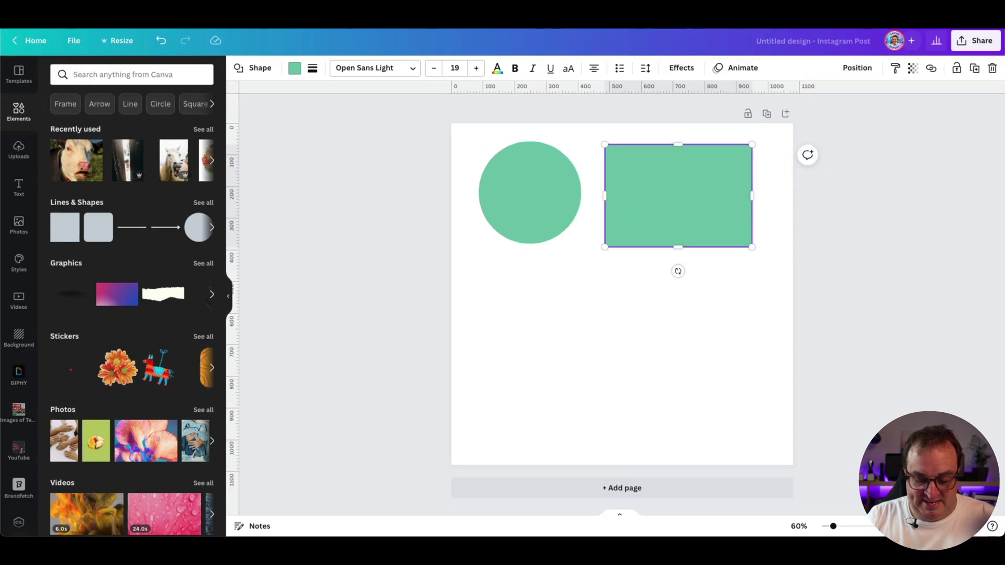
{"action": "left_click", "coordinate": [597, 408]}
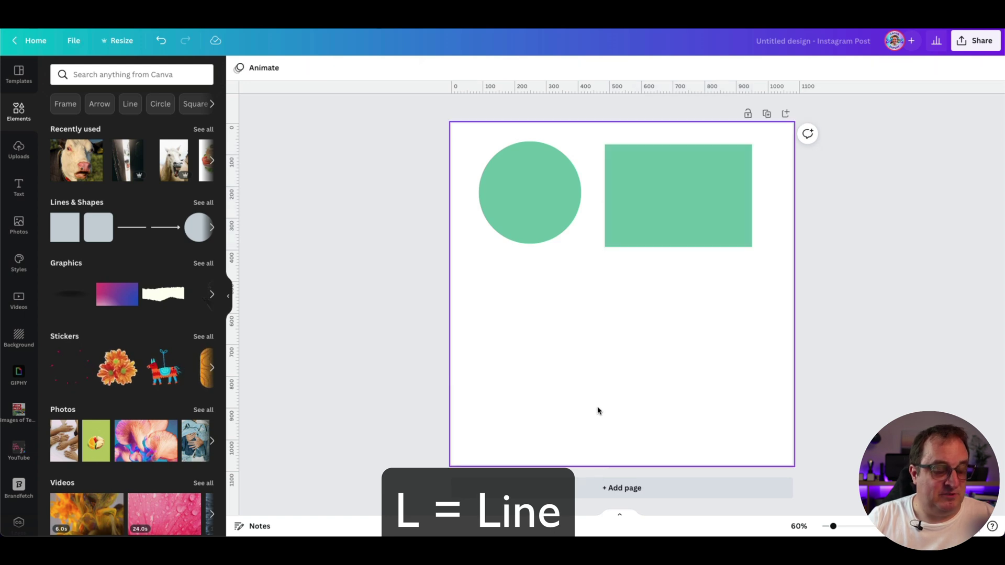
Add a line with L, lengthen it, and make it perfectly horizontal below the circle
{"action": "key", "text": "l"}
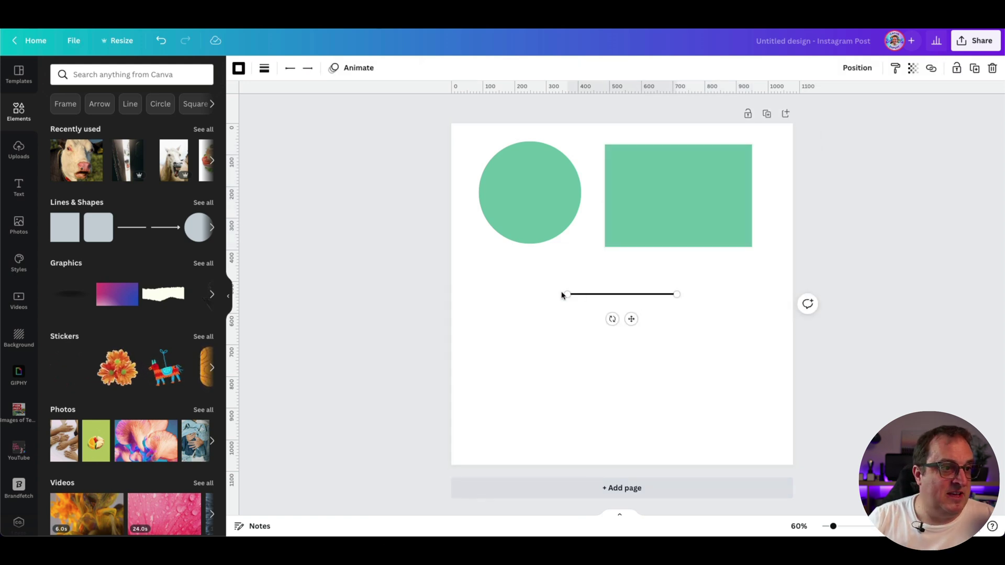
{"action": "left_click_drag", "start_coordinate": [539, 296], "coordinate": [522, 287]}
{"action": "mouse_move", "coordinate": [675, 294]}
{"action": "left_mouse_down"}
{"action": "mouse_move", "coordinate": [683, 249]}
{"action": "mouse_move", "coordinate": [678, 287]}
{"action": "left_mouse_up"}
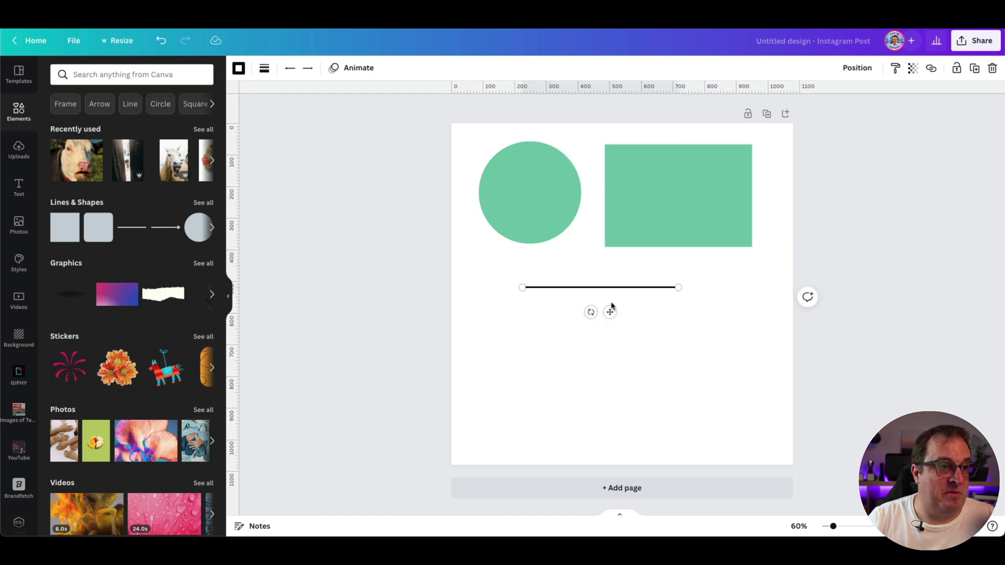
{"action": "left_click", "coordinate": [712, 335]}
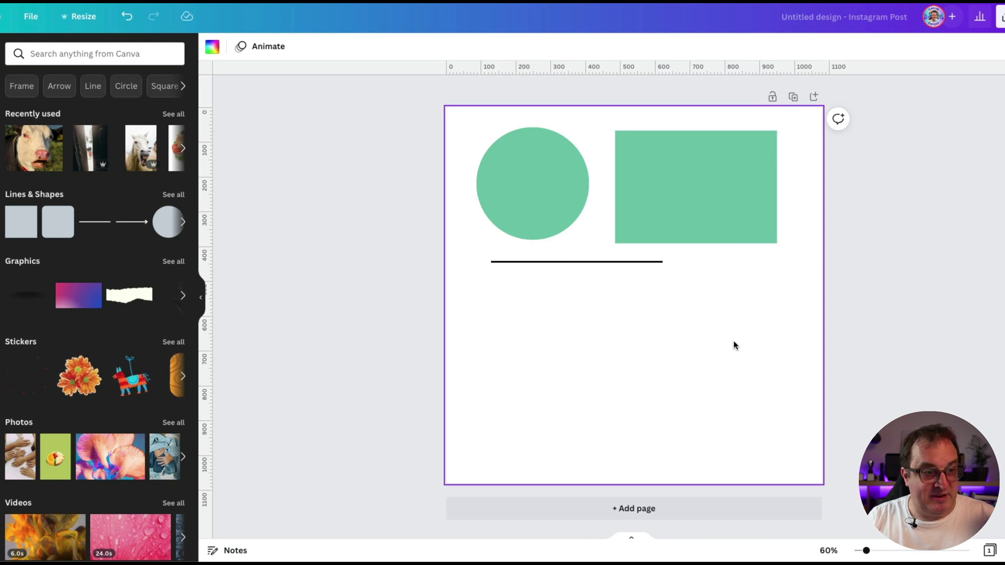
Add a 'Your paragraph text' box with T, enlarge it to size 38, and place it below the line
{"action": "key", "text": "t"}
{"action": "left_click_drag", "start_coordinate": [593, 289], "coordinate": [635, 359]}
{"action": "left_click", "coordinate": [676, 280]}
{"action": "left_click", "coordinate": [665, 283]}
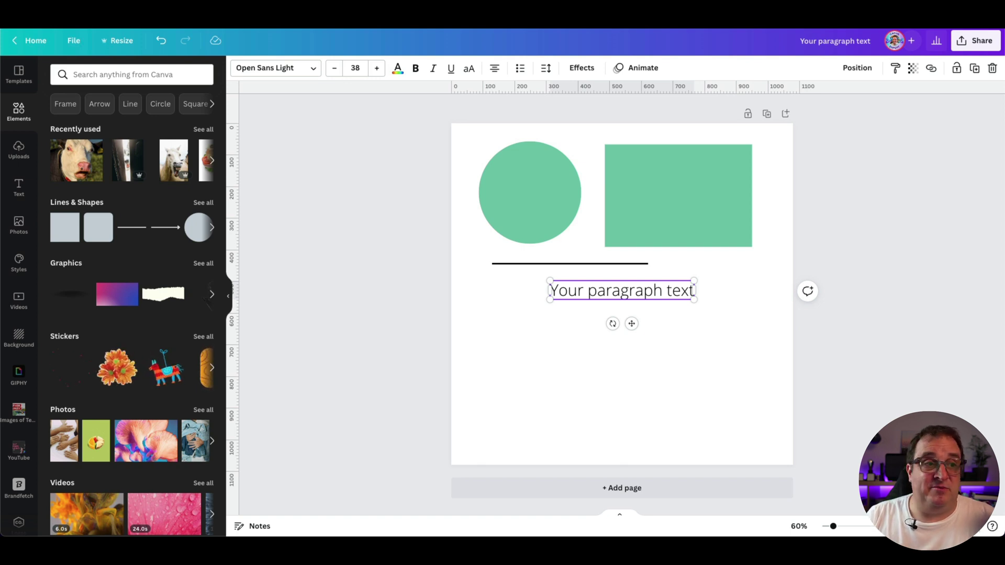
{"action": "left_click", "coordinate": [689, 375]}
{"action": "left_click", "coordinate": [619, 296]}
{"action": "left_click_drag", "start_coordinate": [619, 297], "coordinate": [620, 311]}
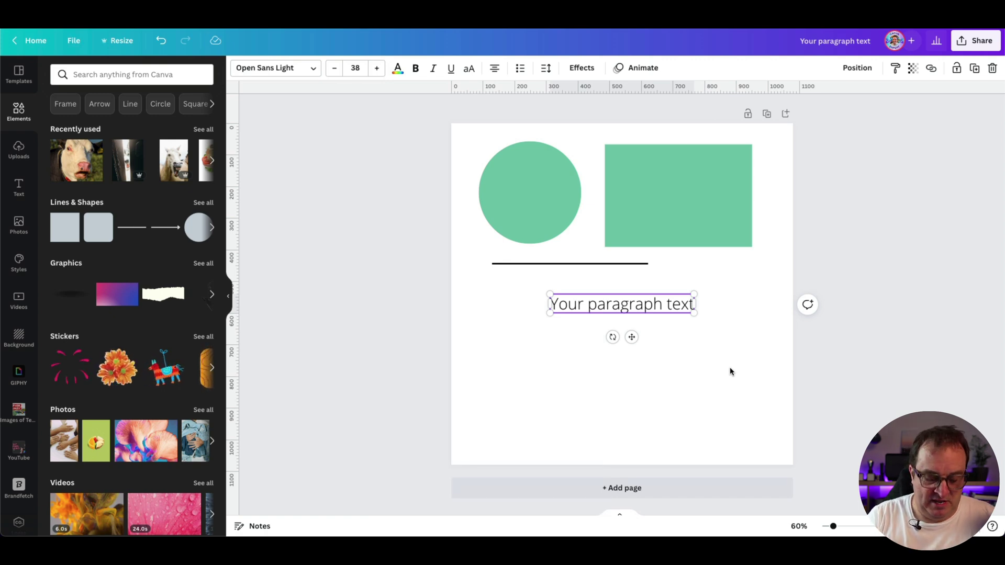
{"action": "key", "text": "ctrl+b"}
{"action": "key", "text": "ctrl+b"}
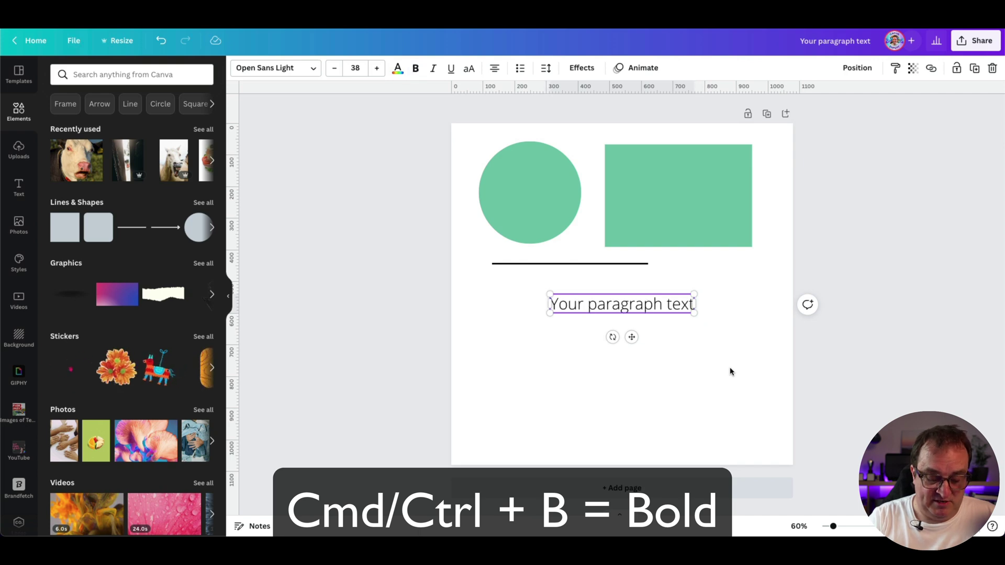
{"action": "key", "text": "ctrl+b"}
{"action": "key", "text": "ctrl+u"}
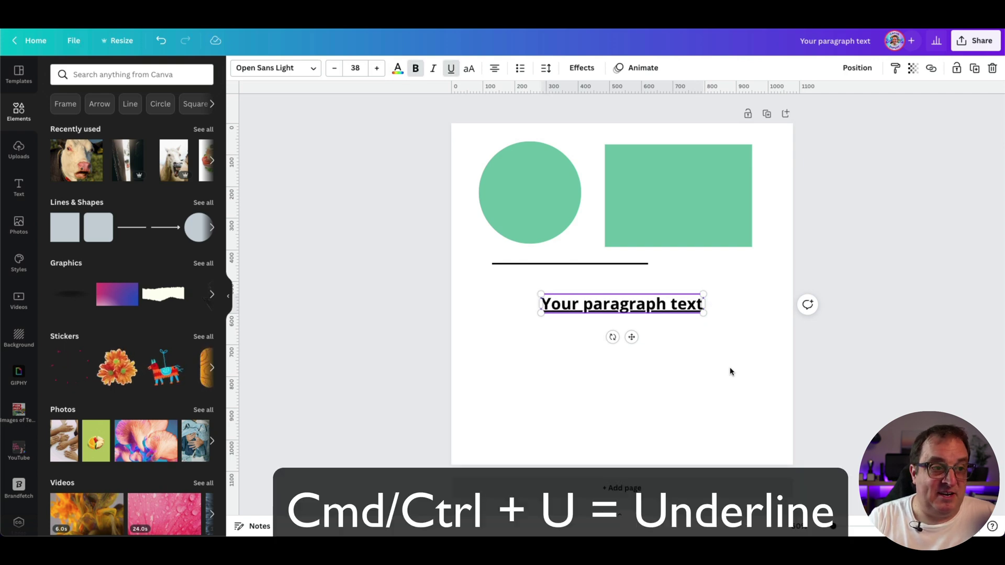
{"action": "key", "text": "ctrl+i"}
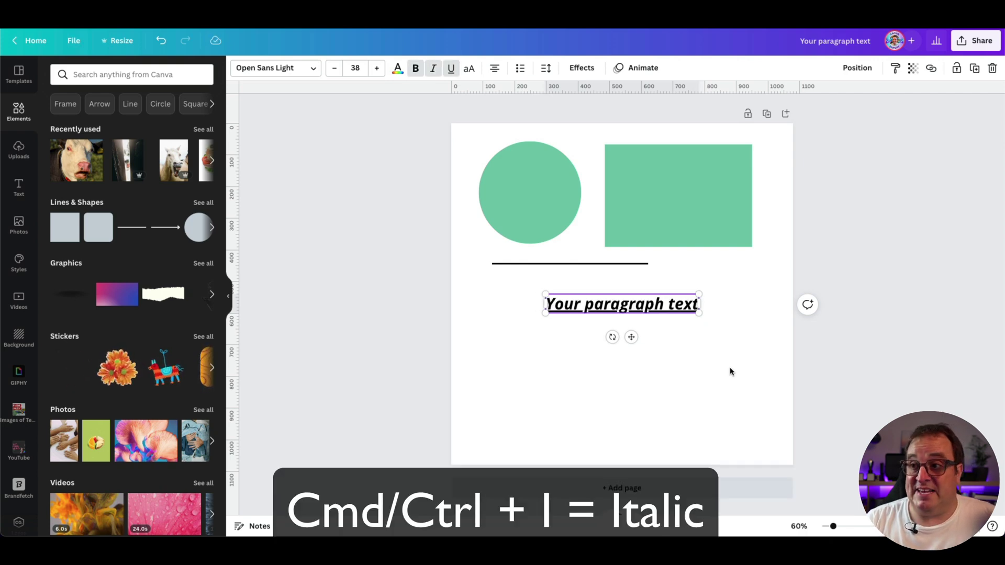
{"action": "key", "text": "ctrl+b"}
{"action": "key", "text": "ctrl+i"}
{"action": "key", "text": "ctrl+u"}
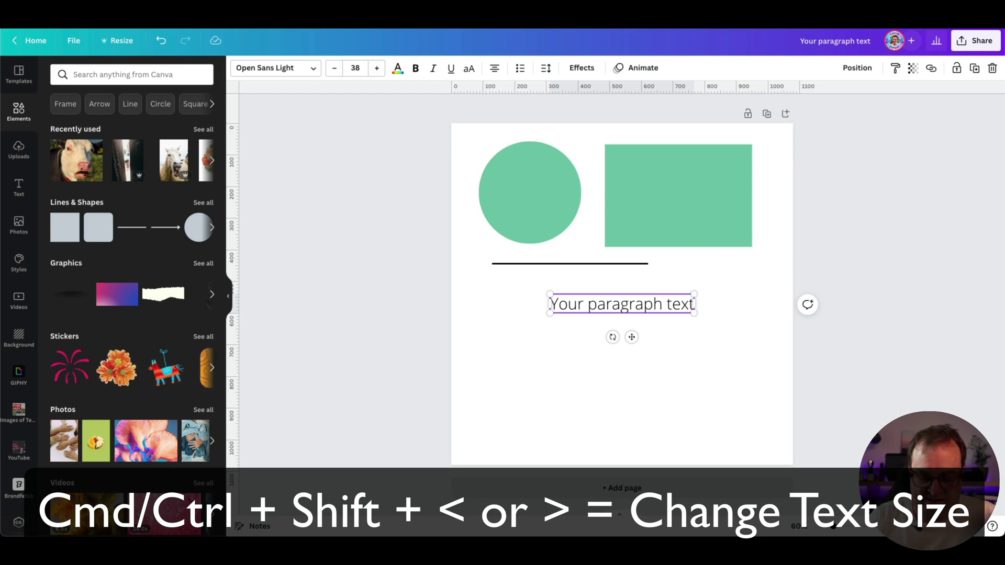
Resize the paragraph text to 46, widen its box to the rectangle's right edge, and right-align it
{"action": "key", "text": "ctrl+shift+comma"}
{"action": "key", "text": "ctrl+shift+comma"}
{"action": "key", "text": "ctrl+shift+comma"}
{"action": "key", "text": "ctrl+shift+comma"}
{"action": "key", "text": "ctrl+shift+period"}
{"action": "key", "text": "ctrl+shift+period"}
{"action": "key", "text": "ctrl+shift+period"}
{"action": "key", "text": "ctrl+shift+period"}
{"action": "key", "text": "ctrl+shift+period"}
{"action": "key", "text": "ctrl+shift+period"}
{"action": "key", "text": "ctrl+shift+period"}
{"action": "key", "text": "ctrl+shift+period"}
{"action": "key", "text": "ctrl+shift+period"}
{"action": "key", "text": "ctrl+shift+period"}
{"action": "key", "text": "ctrl+shift+comma"}
{"action": "key", "text": "ctrl+shift+comma"}
{"action": "key", "text": "ctrl+shift+period"}
{"action": "key", "text": "ctrl+shift+period"}
{"action": "key", "text": "ctrl+shift+period"}
{"action": "key", "text": "ctrl+shift+period"}
{"action": "left_click_drag", "start_coordinate": [537, 306], "coordinate": [458, 307]}
{"action": "left_click_drag", "start_coordinate": [576, 306], "coordinate": [599, 308]}
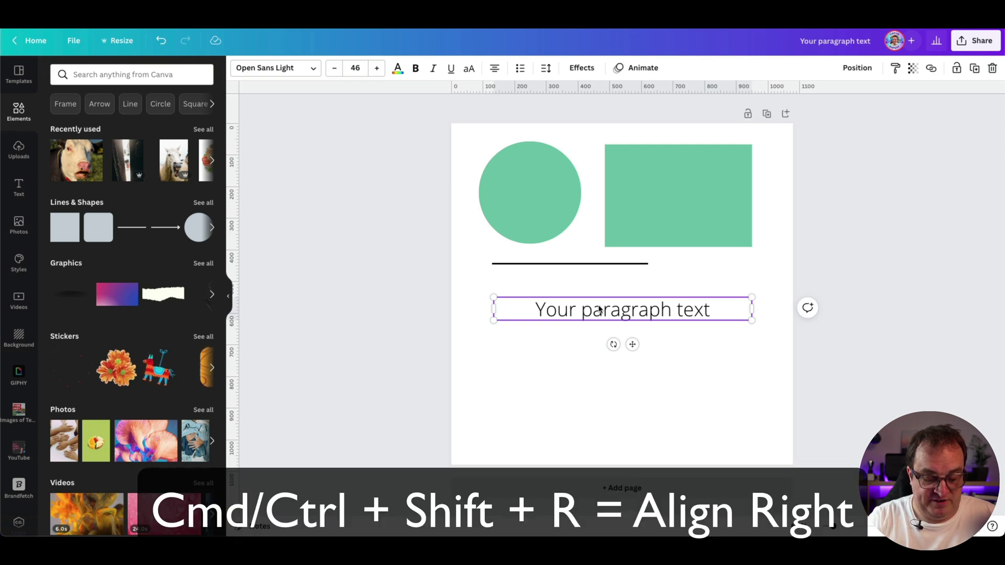
{"action": "key", "text": "ctrl+shift+r"}
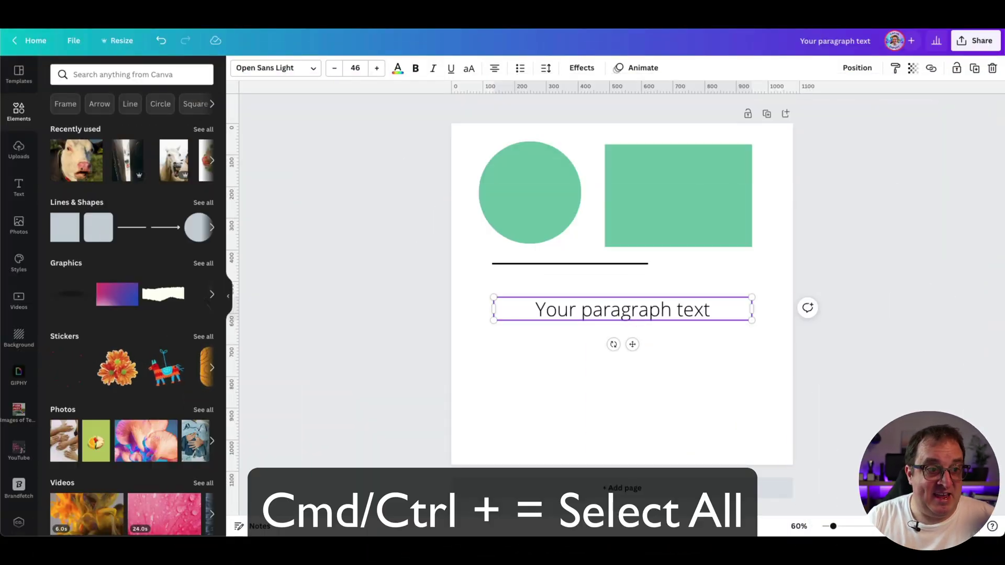
Select everything on the page, then select all the words inside the paragraph text box
{"action": "key", "text": "ctrl+a"}
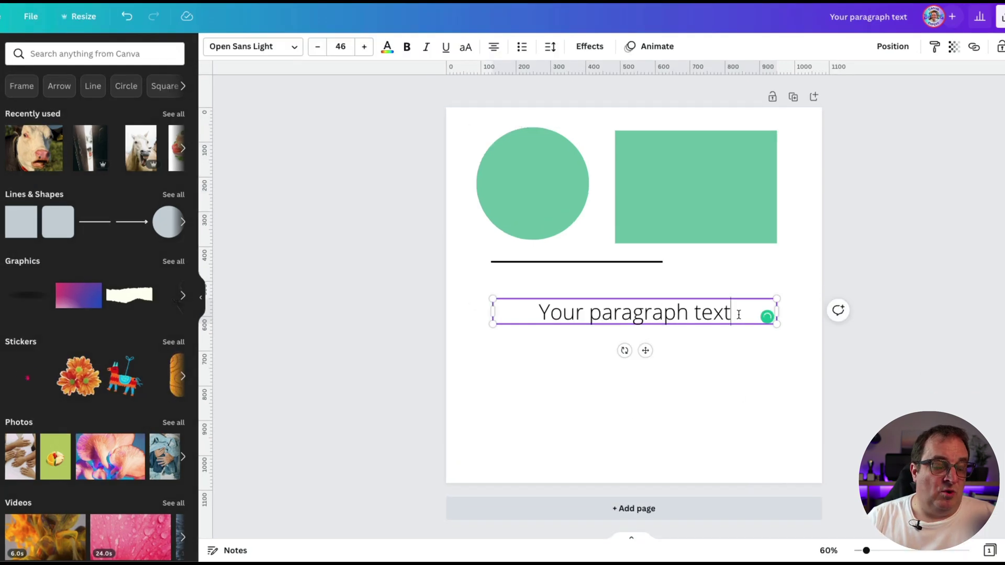
{"action": "left_click", "coordinate": [717, 311]}
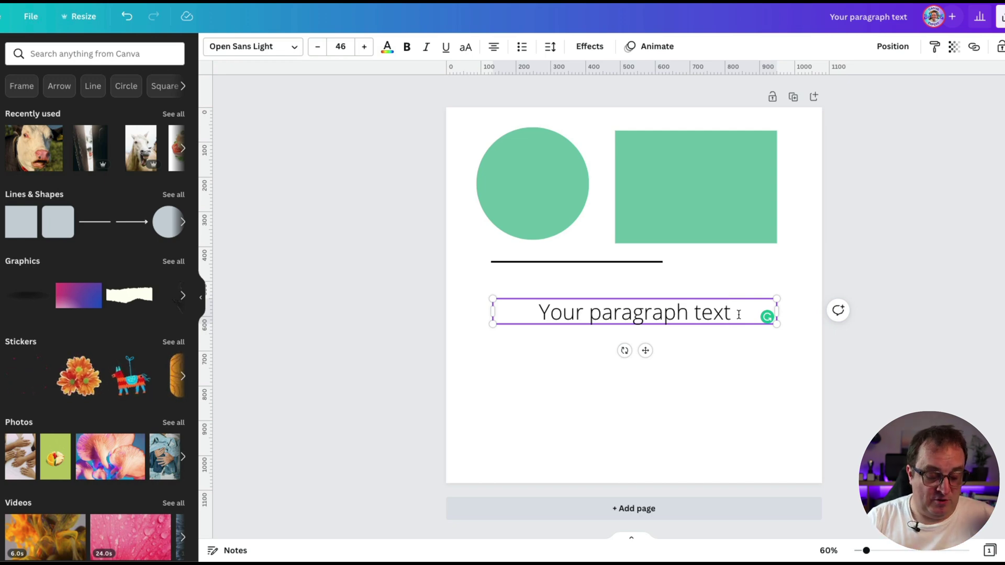
{"action": "key", "text": "ctrl+a"}
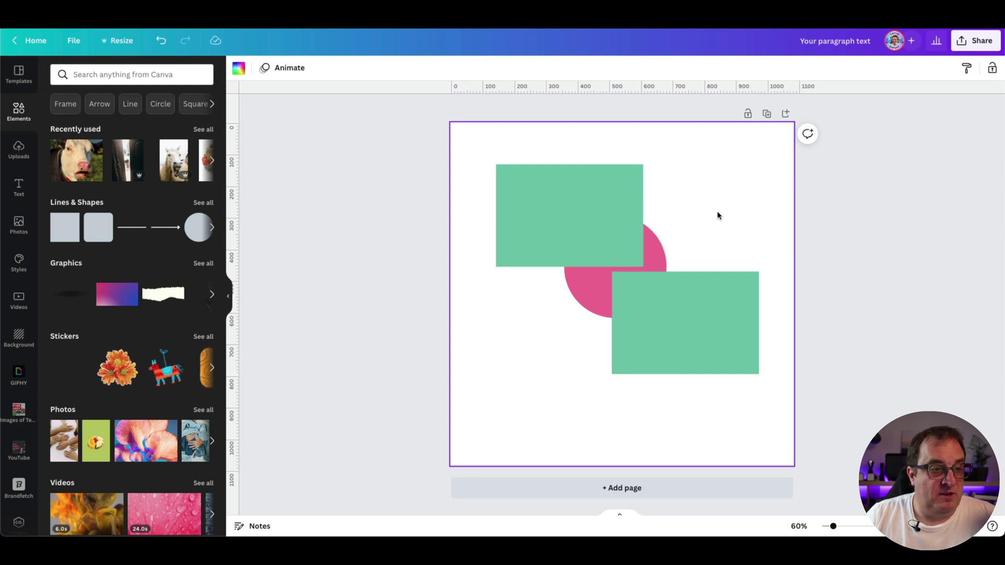
Select the pink circle and move it forward and back one layer with Ctrl+] and Ctrl+[
{"action": "left_click", "coordinate": [569, 300]}
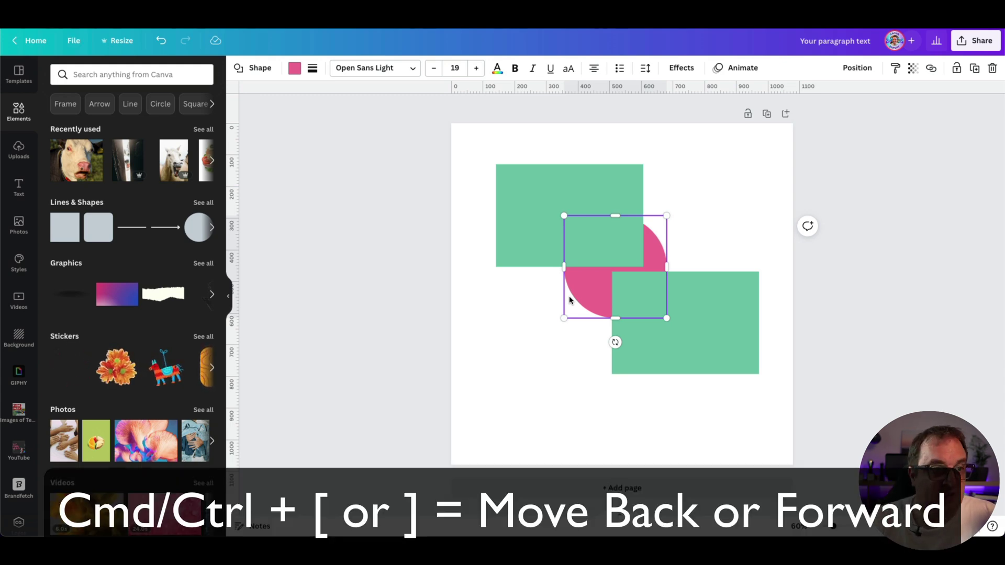
{"action": "key", "text": "ctrl+bracketright"}
{"action": "key", "text": "ctrl+bracketright"}
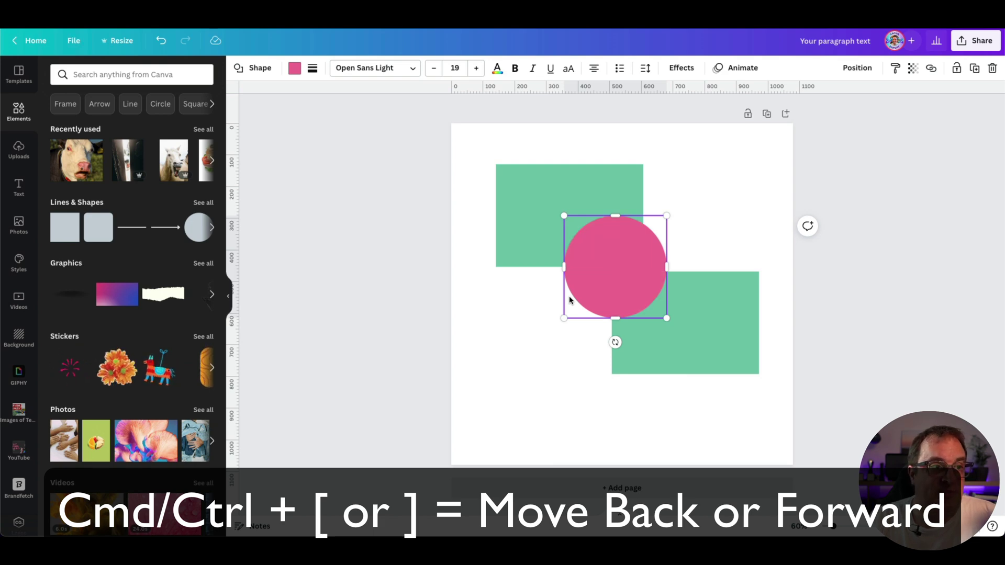
{"action": "key", "text": "ctrl+bracketleft"}
{"action": "key", "text": "ctrl+bracketleft"}
{"action": "key", "text": "ctrl+bracketright"}
{"action": "key", "text": "ctrl+bracketright"}
{"action": "key", "text": "ctrl+bracketleft"}
{"action": "key", "text": "ctrl+bracketleft"}
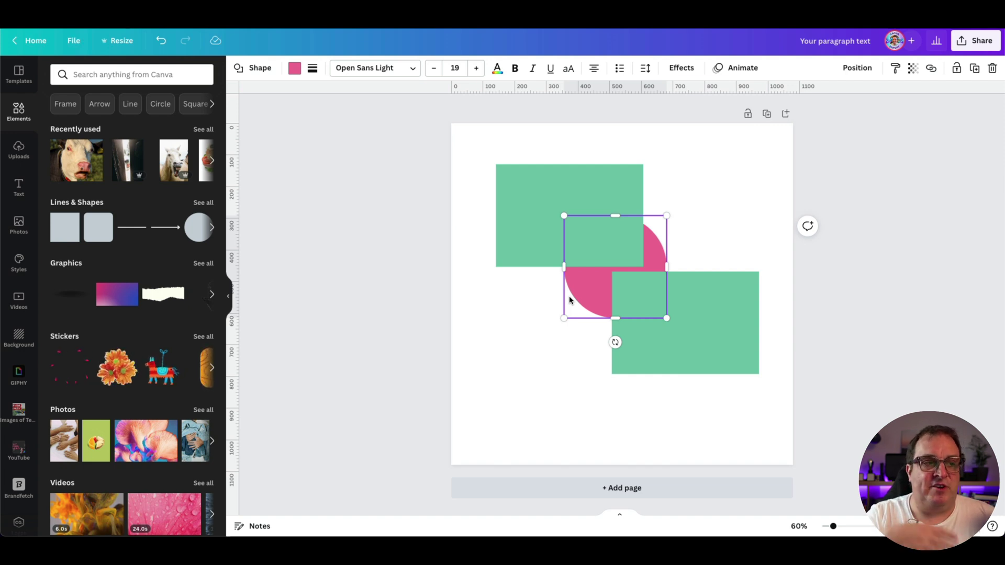
{"action": "key", "text": "ctrl+bracketright"}
{"action": "key", "text": "ctrl+bracketright"}
{"action": "key", "text": "ctrl+bracketleft"}
{"action": "key", "text": "ctrl+bracketleft"}
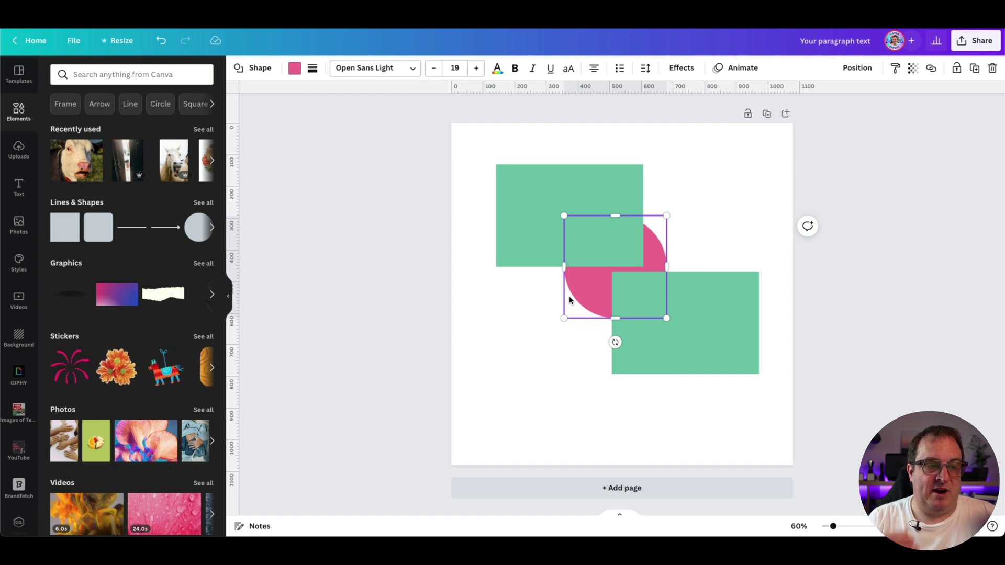
{"action": "key", "text": "ctrl+bracketright"}
{"action": "key", "text": "ctrl+bracketright"}
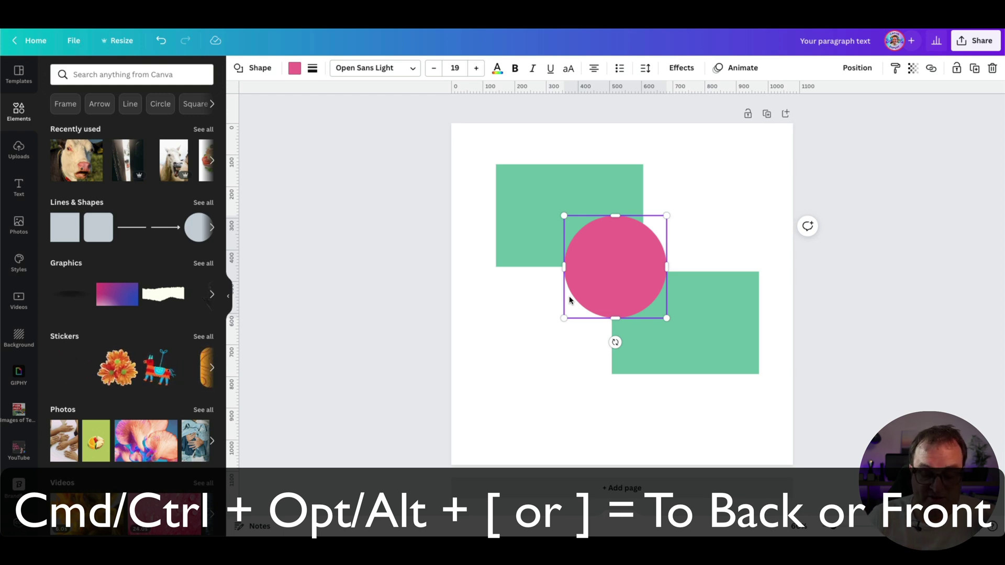
Toggle the circle between front and back with Ctrl+Alt+[ / ], then send it behind both rectangles via Position
{"action": "key", "text": "ctrl+alt+bracketleft"}
{"action": "key", "text": "ctrl+alt+bracketright"}
{"action": "key", "text": "ctrl+alt+bracketleft"}
{"action": "key", "text": "ctrl+alt+bracketright"}
{"action": "key", "text": "ctrl+alt+bracketleft"}
{"action": "key", "text": "ctrl+alt+bracketright"}
{"action": "key", "text": "ctrl+alt+bracketleft"}
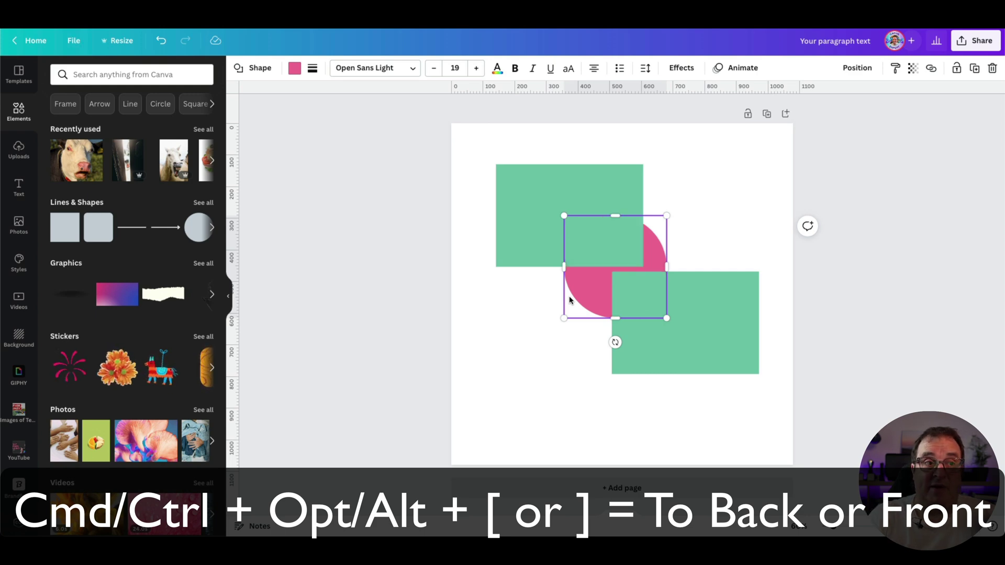
{"action": "key", "text": "ctrl+alt+bracketright"}
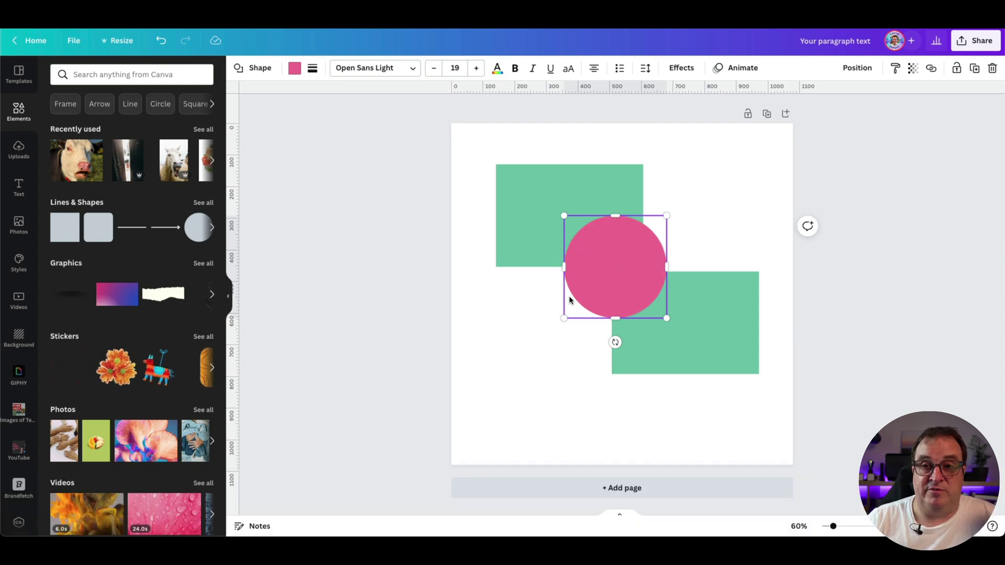
{"action": "left_click", "coordinate": [857, 68]}
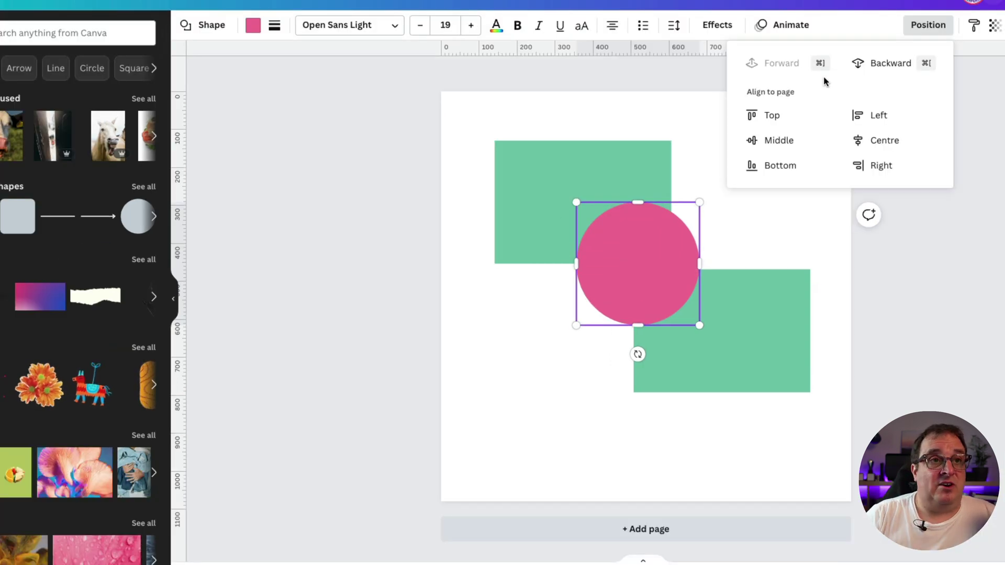
{"action": "left_click", "coordinate": [929, 71]}
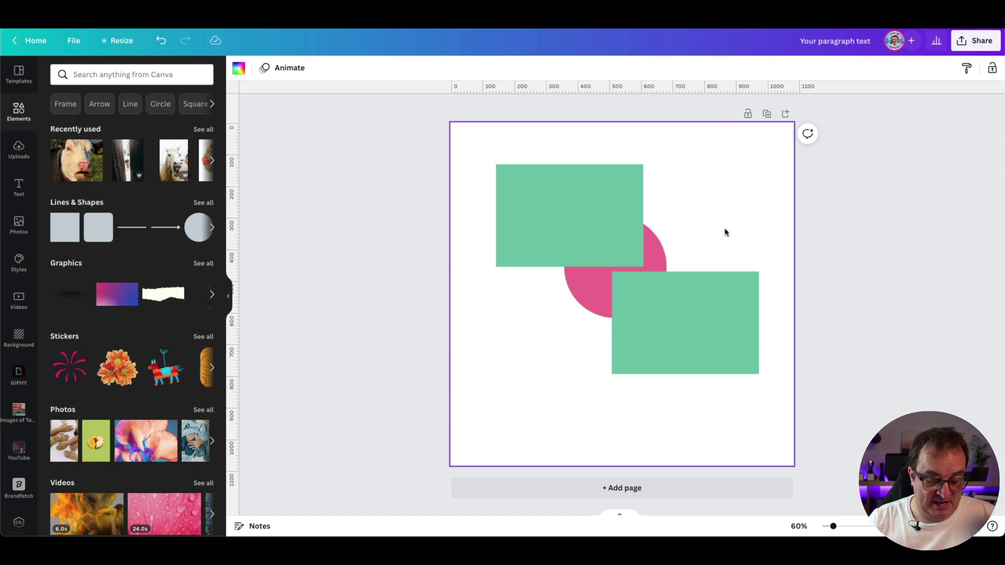
{"action": "key", "text": "ctrl+a"}
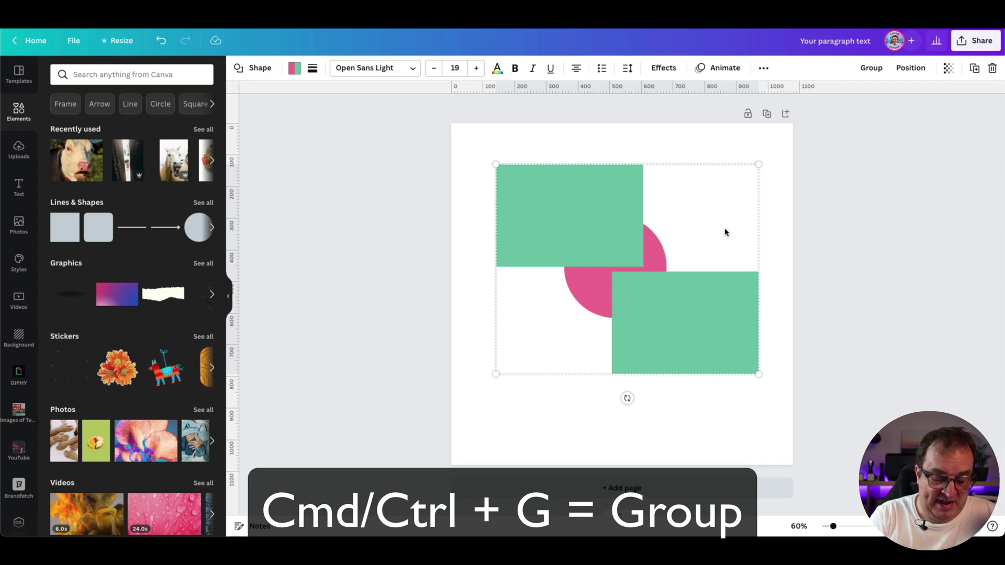
{"action": "key", "text": "ctrl+g"}
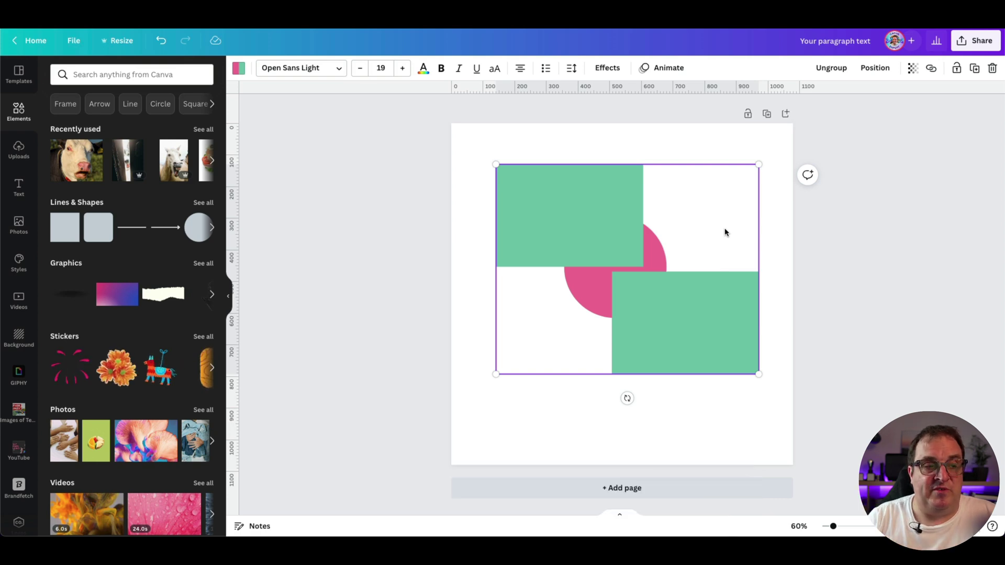
{"action": "key", "text": "ctrl+z"}
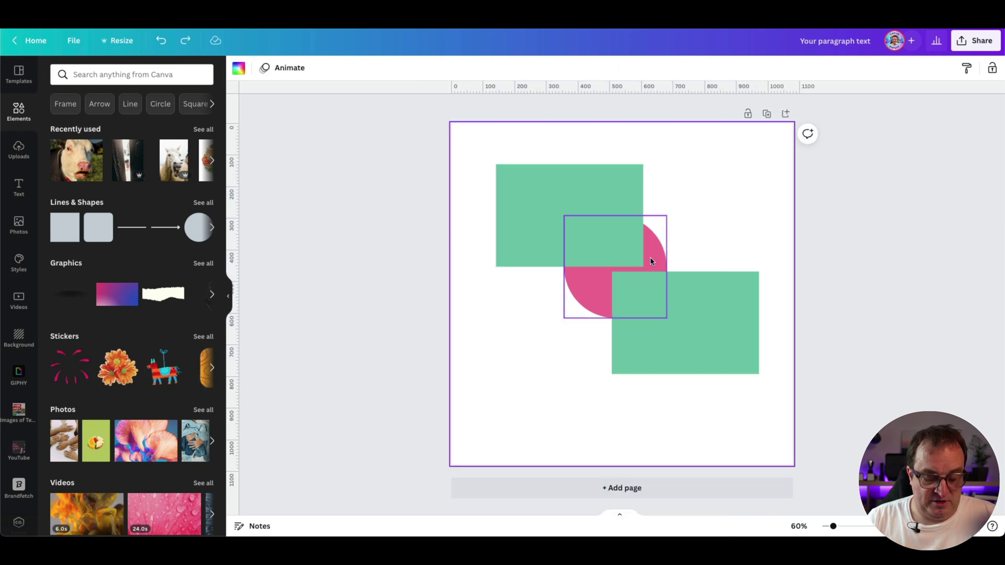
{"action": "key", "text": "ctrl+shift+z"}
{"action": "key", "text": "ctrl+shift+g"}
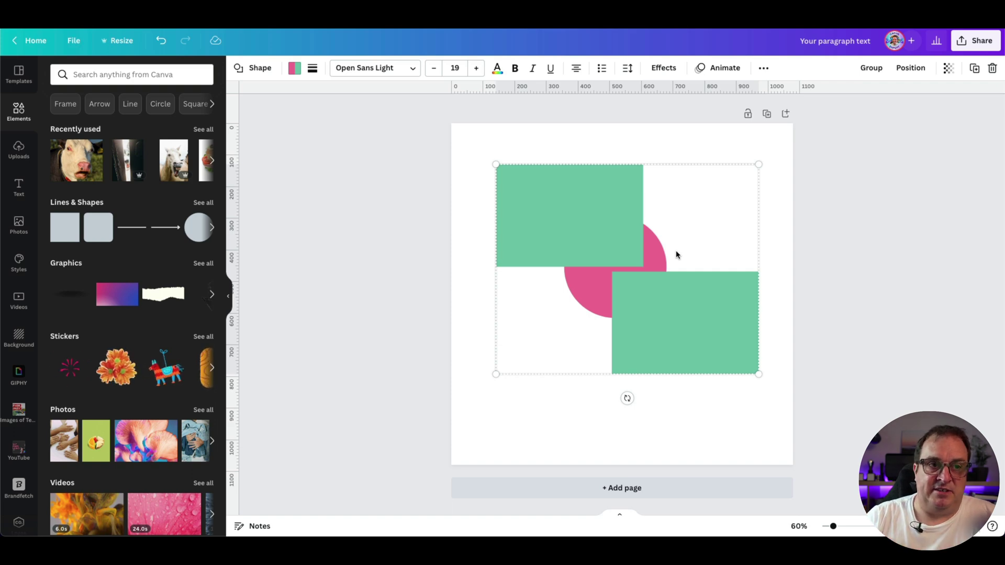
Duplicate the lower green rectangle with Ctrl+D and step the copies down-left into a staircase
{"action": "left_click", "coordinate": [672, 290]}
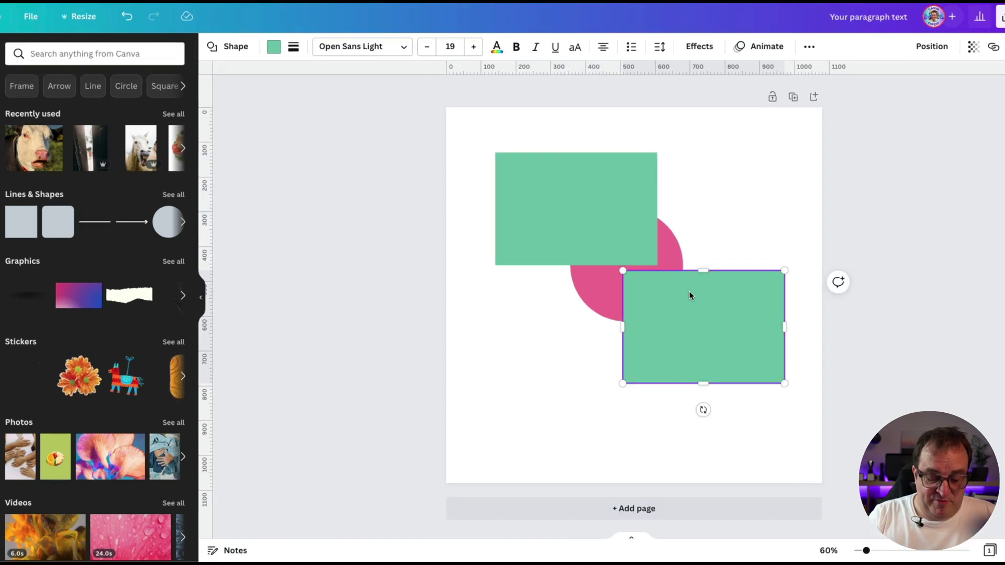
{"action": "key", "text": "ctrl+d"}
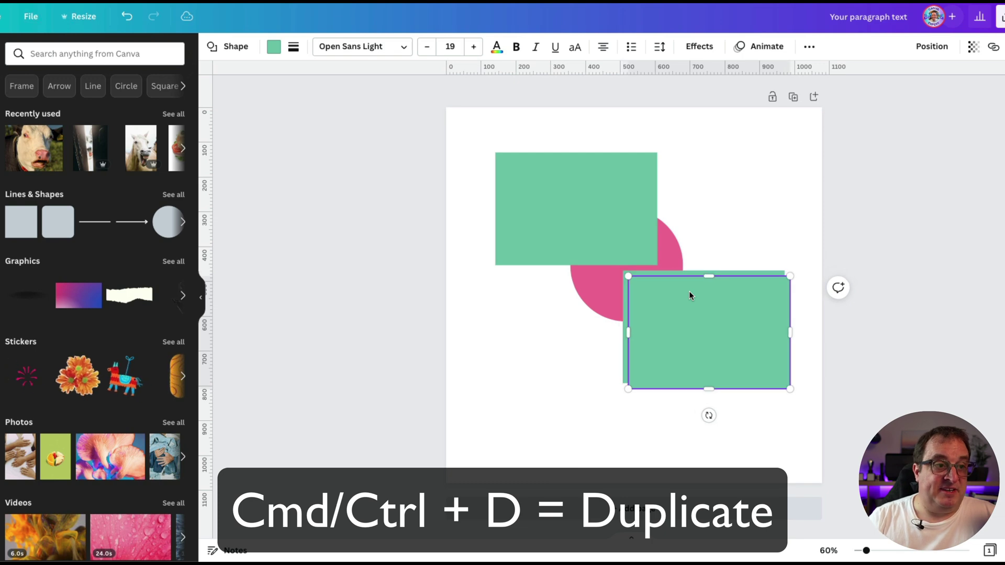
{"action": "left_click_drag", "start_coordinate": [689, 293], "coordinate": [577, 331]}
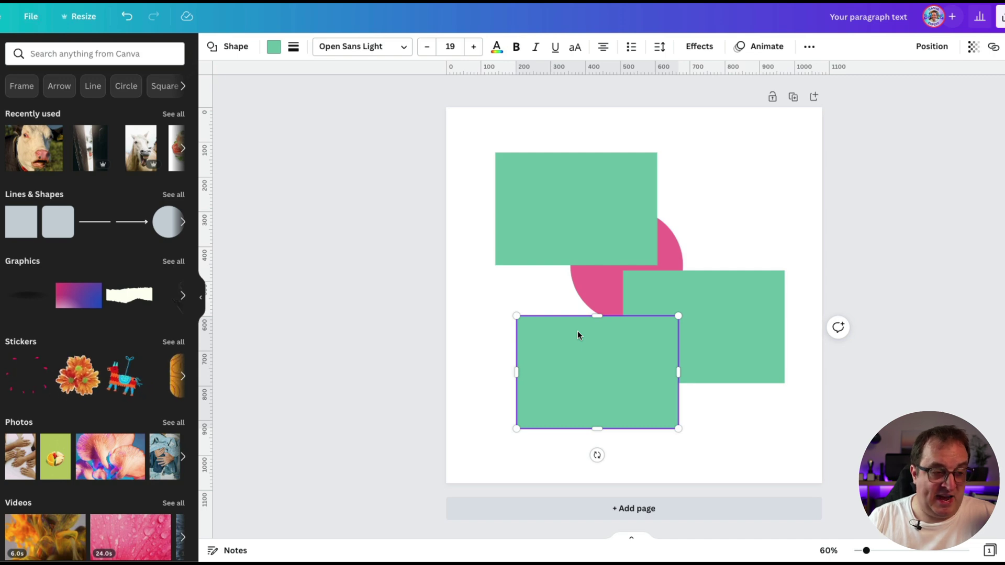
{"action": "key", "text": "ctrl+d"}
{"action": "key", "text": "ctrl+d"}
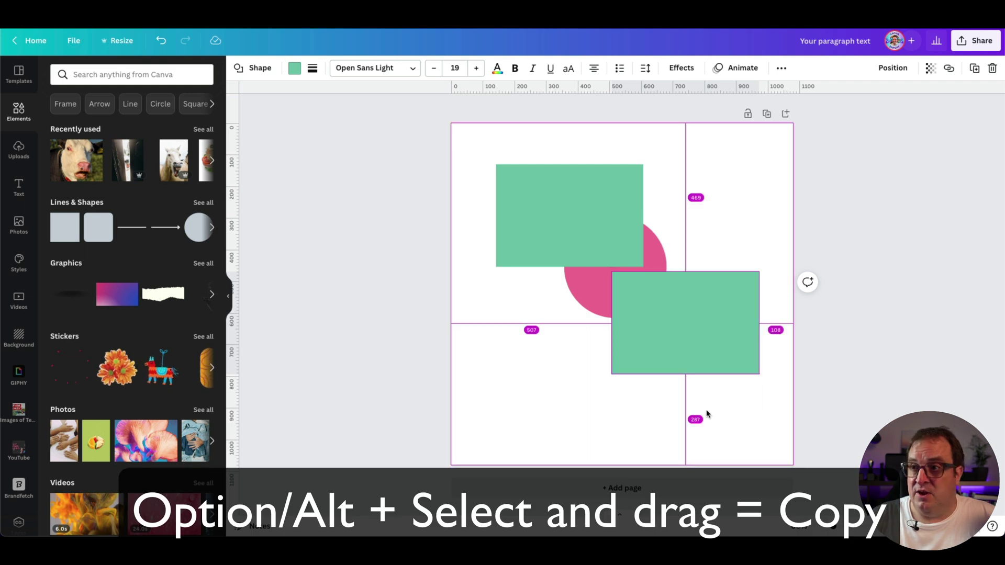
{"action": "left_click_drag", "start_coordinate": [632, 361], "coordinate": [548, 391]}
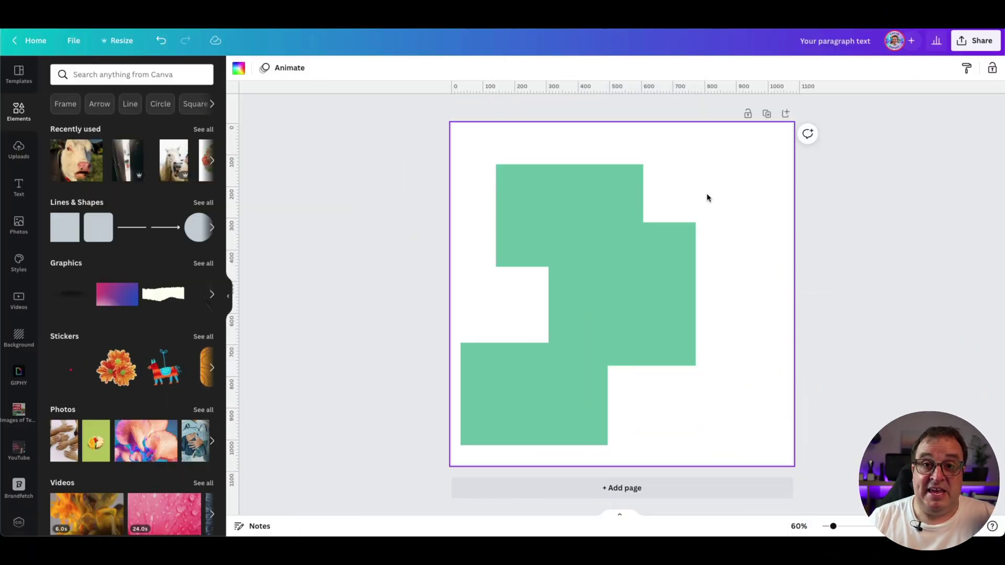
Browse the Magic Menu's commands down to Find and replace text, then add a paragraph text box
{"action": "key", "text": "slash"}
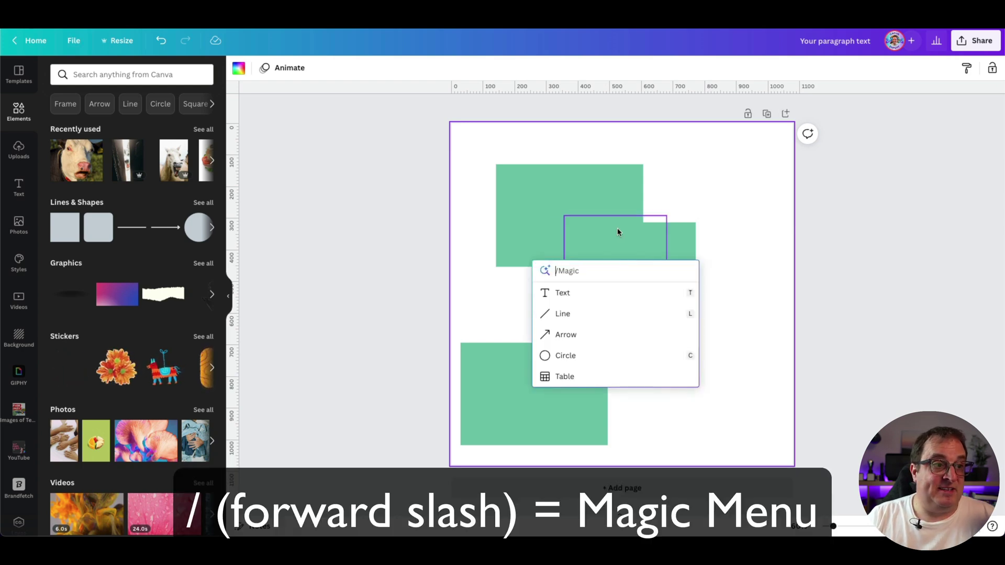
{"action": "scroll", "coordinate": [601, 324], "scroll_direction": "down", "scroll_amount": 3}
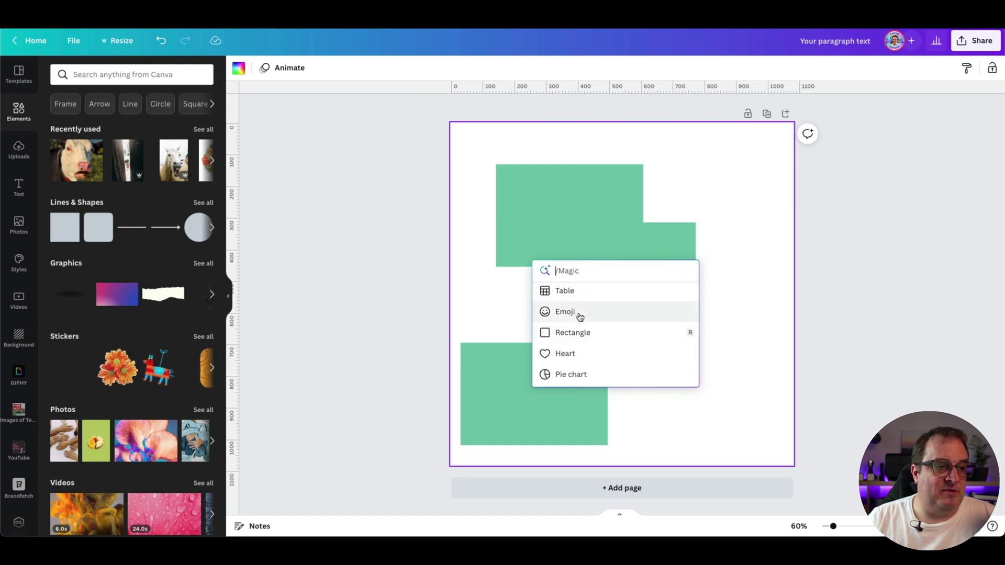
{"action": "scroll", "coordinate": [596, 348], "scroll_direction": "down", "scroll_amount": 3}
{"action": "scroll", "coordinate": [599, 356], "scroll_direction": "down", "scroll_amount": 5}
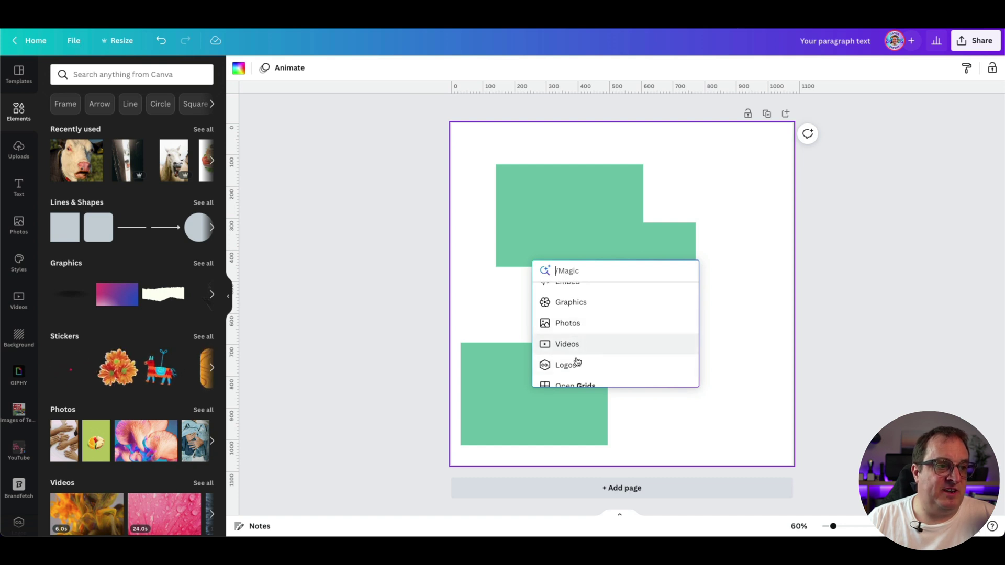
{"action": "scroll", "coordinate": [578, 361], "scroll_direction": "down", "scroll_amount": 2}
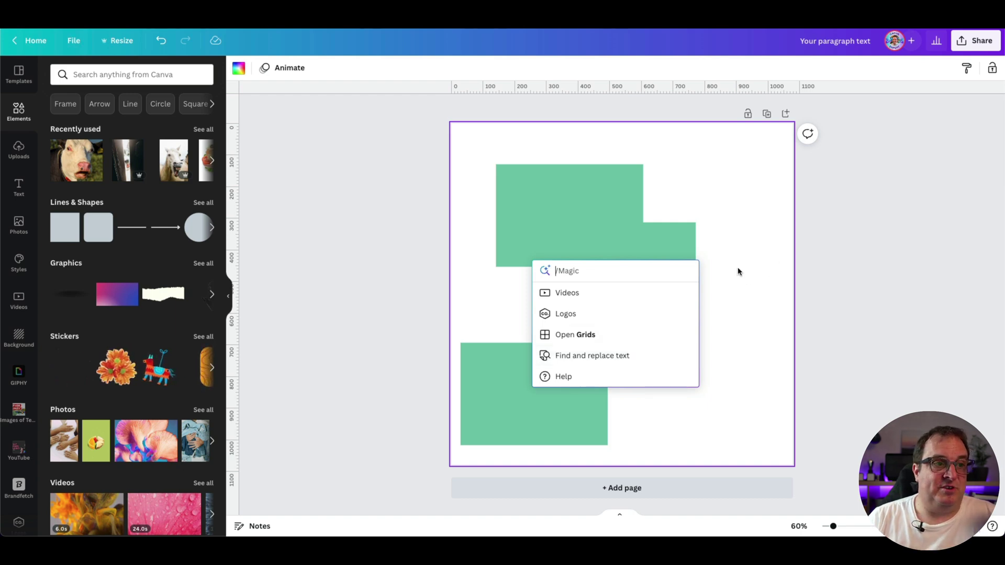
{"action": "key", "text": "Escape"}
{"action": "key", "text": "t"}
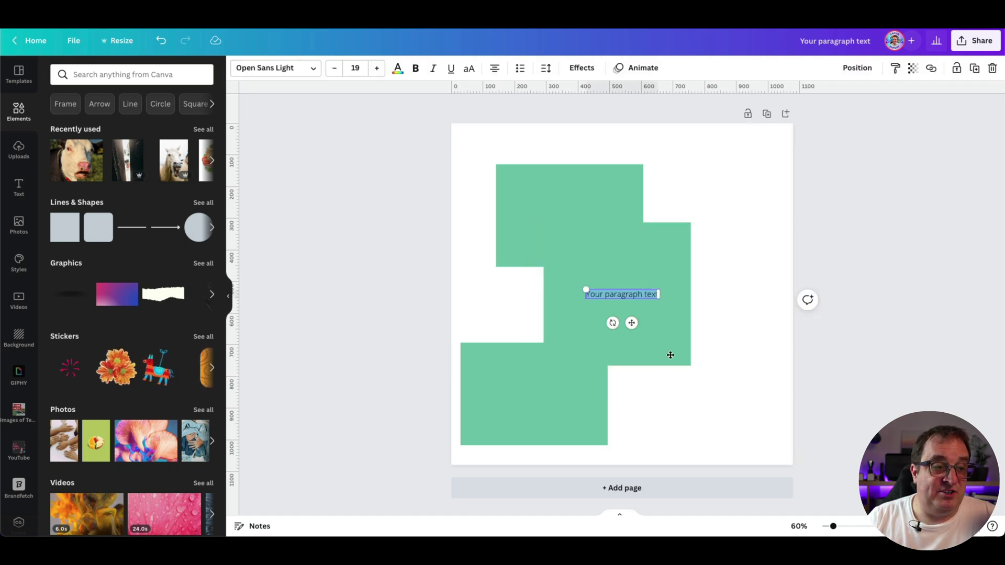
Duplicate the 'Your paragraph text' box with Ctrl+D into seven staggered lines
{"action": "left_click", "coordinate": [760, 330]}
{"action": "left_click", "coordinate": [631, 296]}
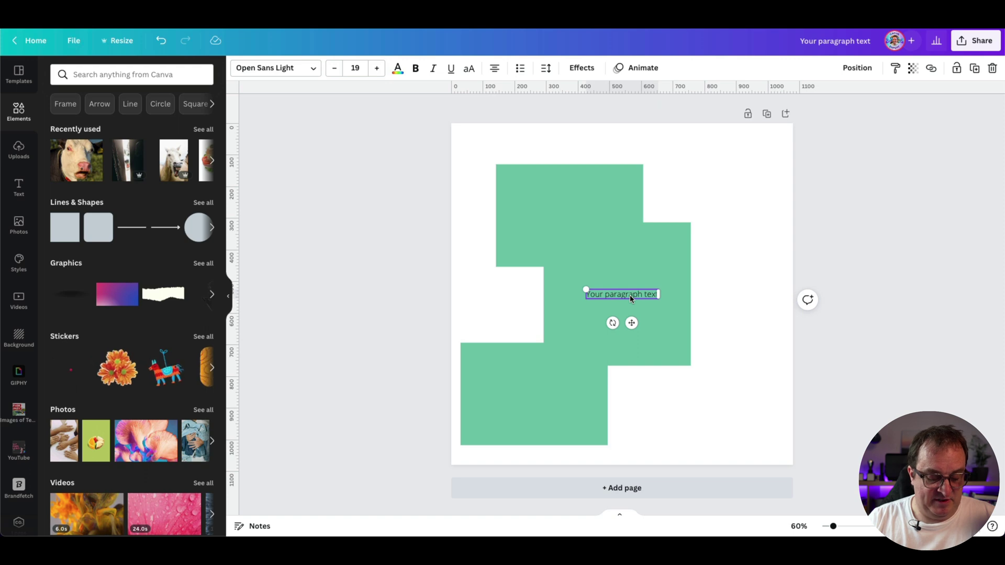
{"action": "key", "text": "ctrl+d"}
{"action": "key", "text": "ctrl+d"}
{"action": "key", "text": "ctrl+d"}
{"action": "key", "text": "ctrl+d"}
{"action": "key", "text": "ctrl+d"}
{"action": "key", "text": "ctrl+d"}
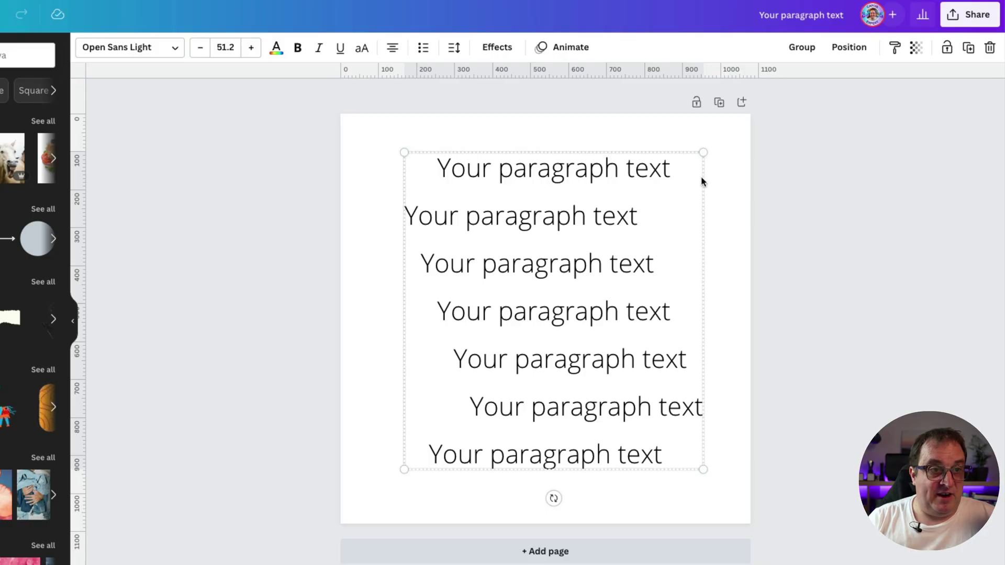
{"action": "left_click", "coordinate": [791, 234]}
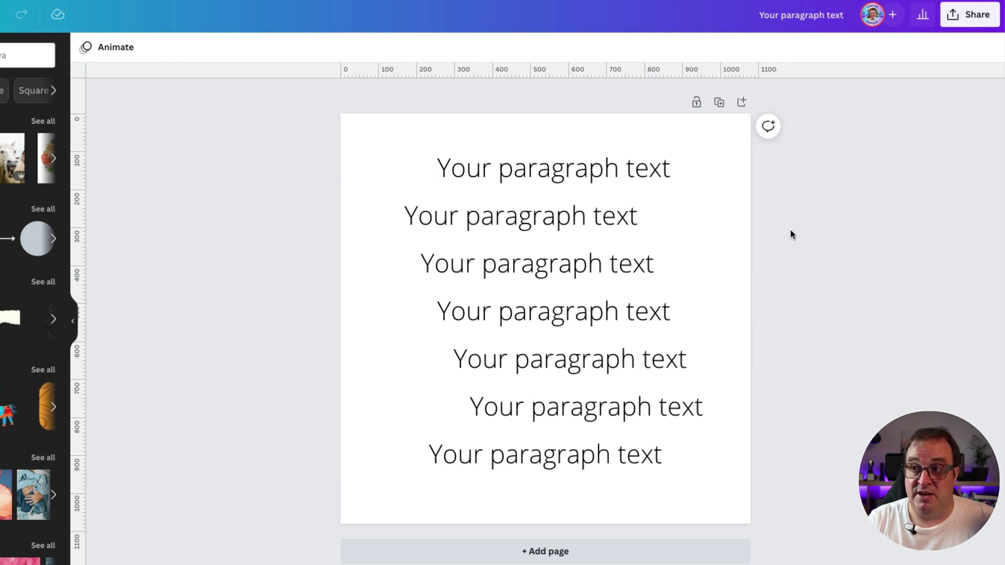
Find 'text' and replace it with 'words' in all seven paragraph lines using Replace all
{"action": "key", "text": "ctrl+f"}
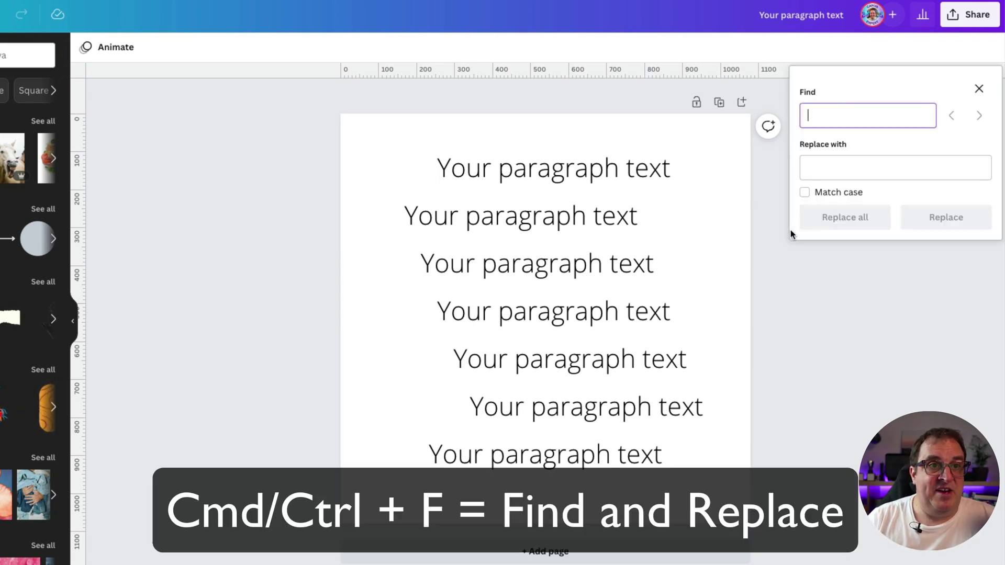
{"action": "type", "text": "text"}
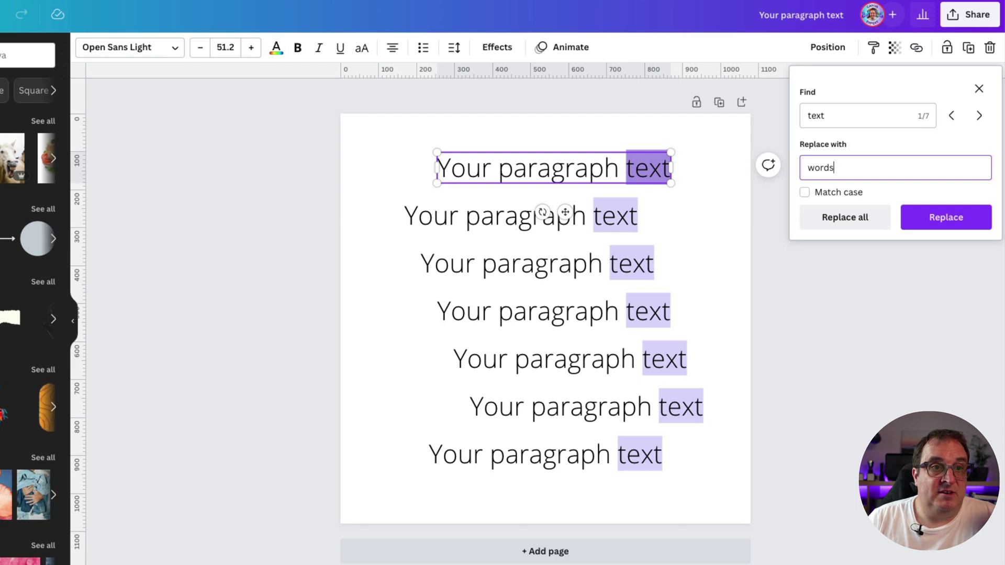
{"action": "left_click", "coordinate": [932, 220]}
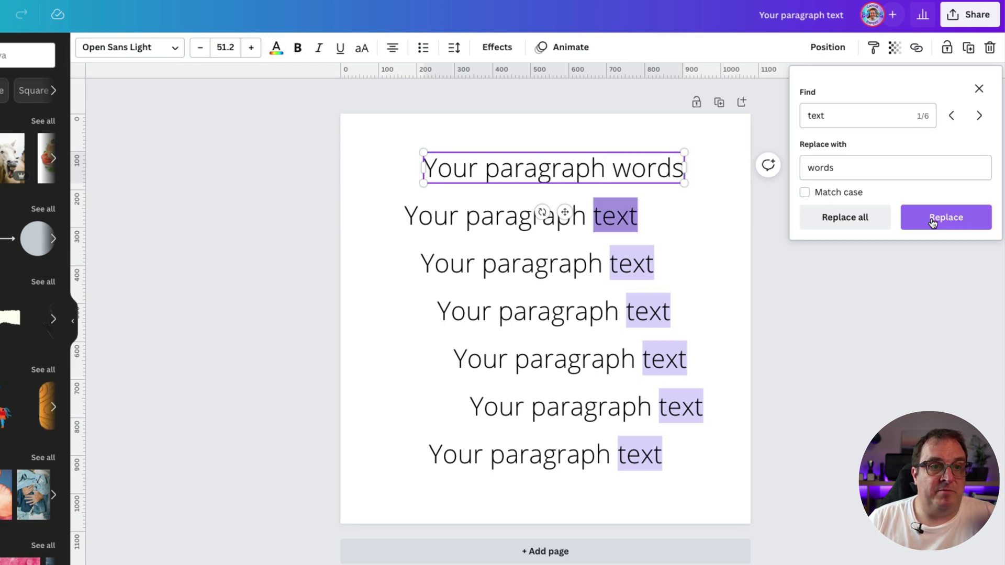
{"action": "left_click", "coordinate": [843, 222]}
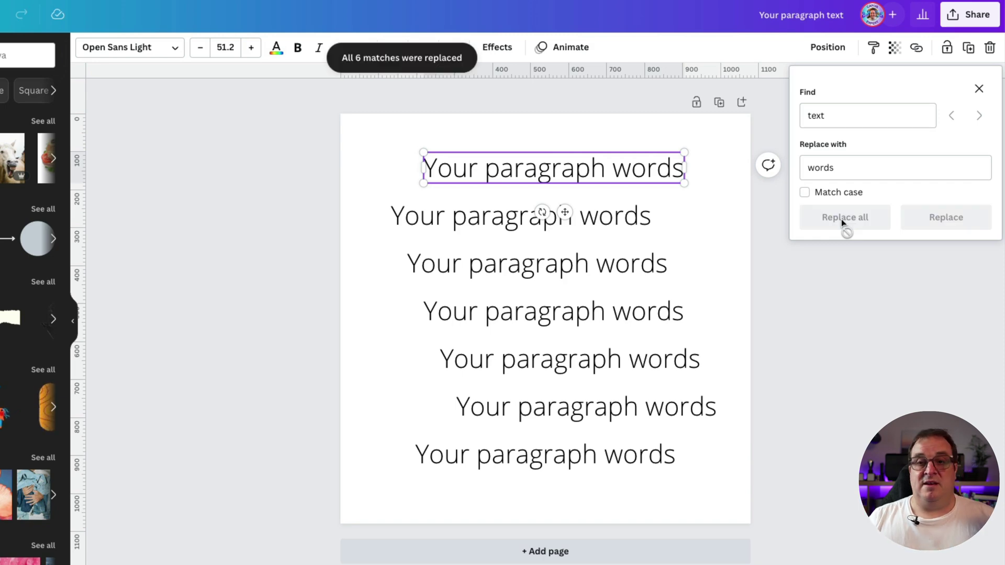